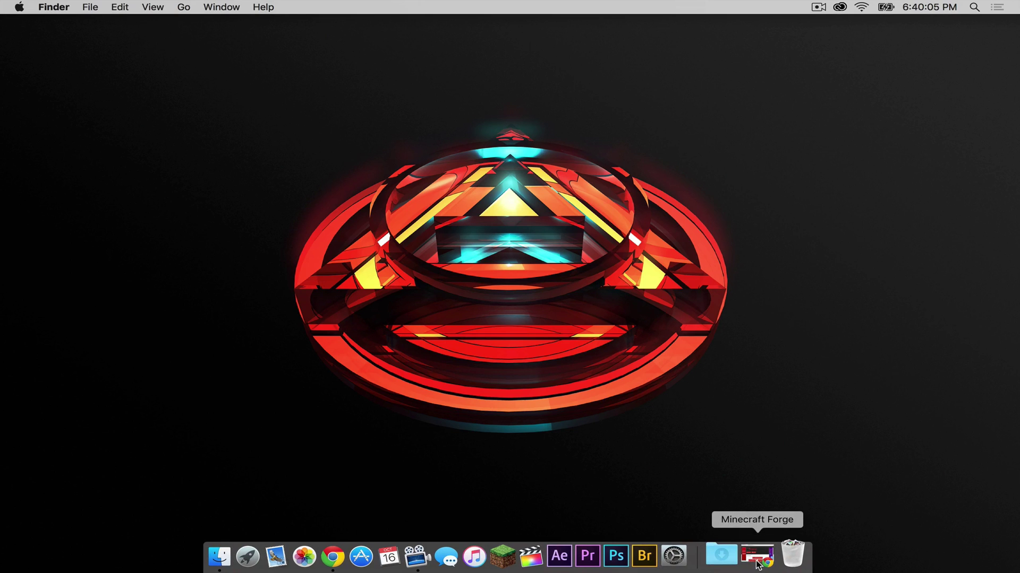
- Download the Forge 1.7.10 installer JAR from the Forge download page in Chrome
click(751, 555)
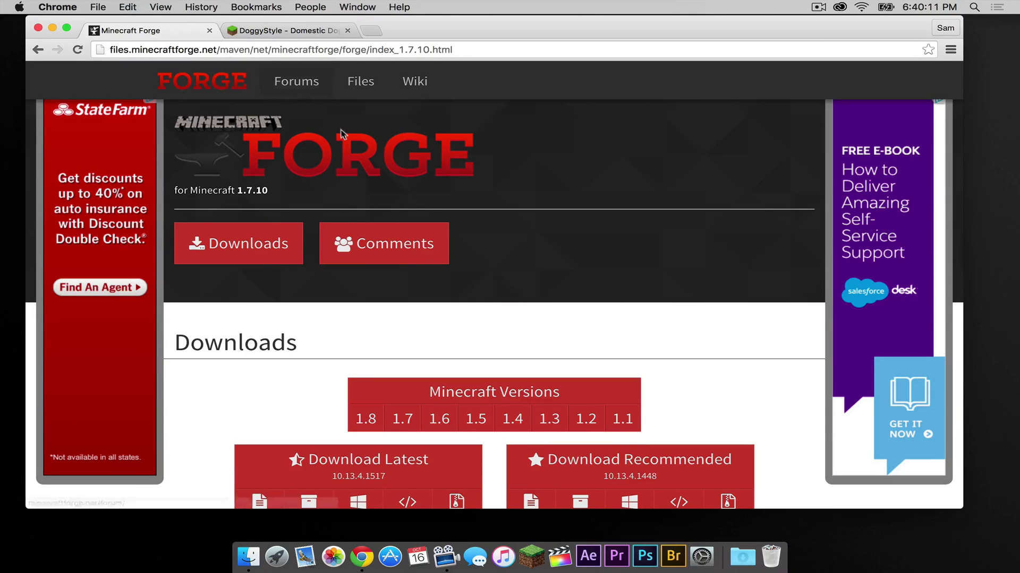
scroll(339, 133, down, 5)
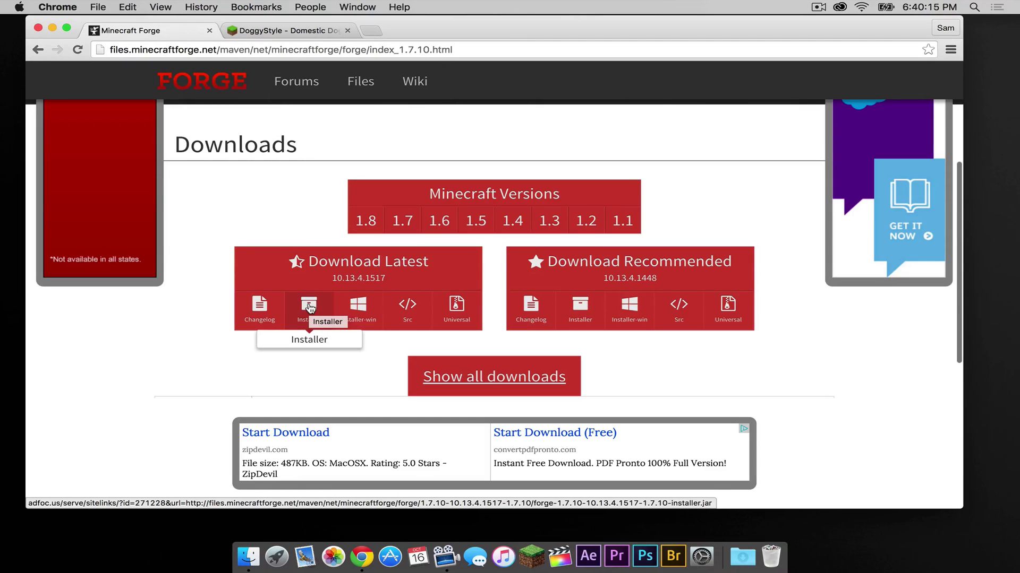
click(310, 306)
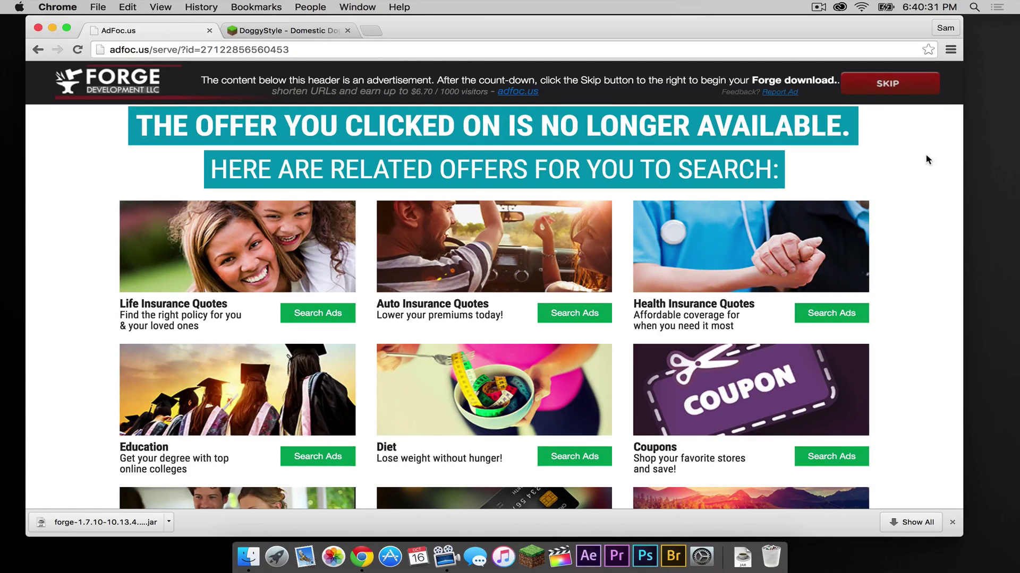
- Close the ad tab, download DoggyStyle for 1.7.10 from the forum page, then close Chrome
click(207, 31)
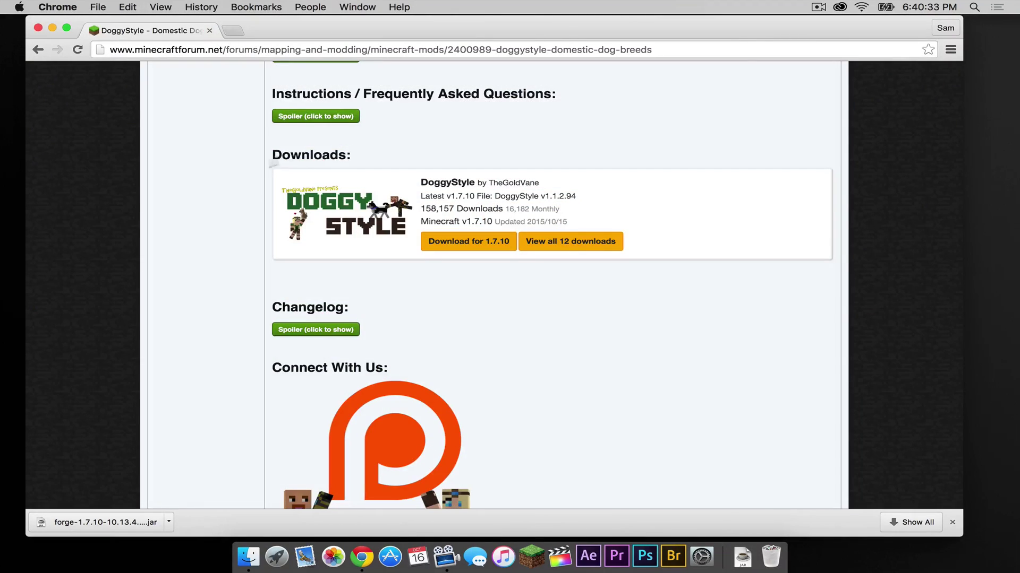
scroll(236, 178, up, 3)
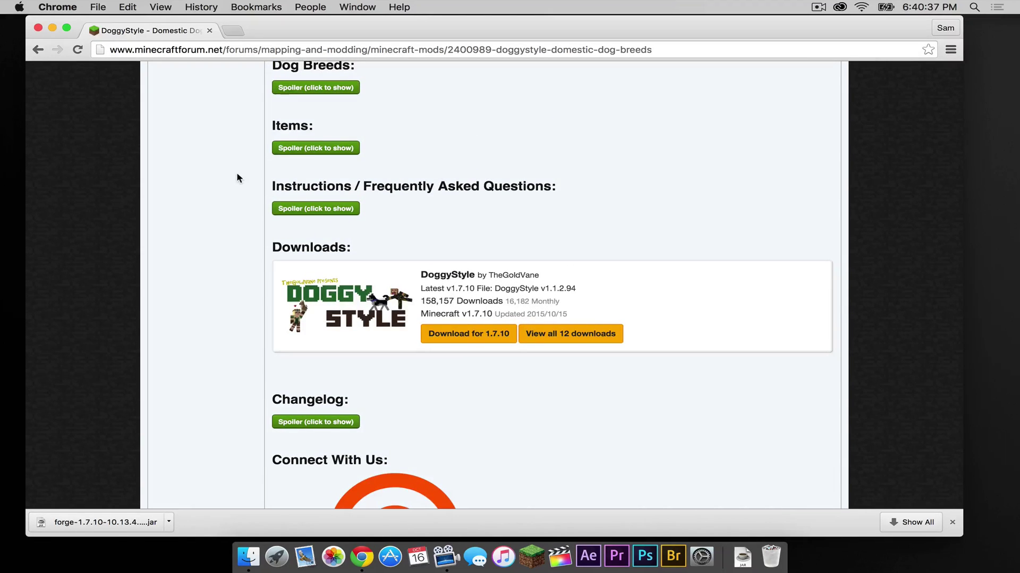
scroll(237, 177, down, 4)
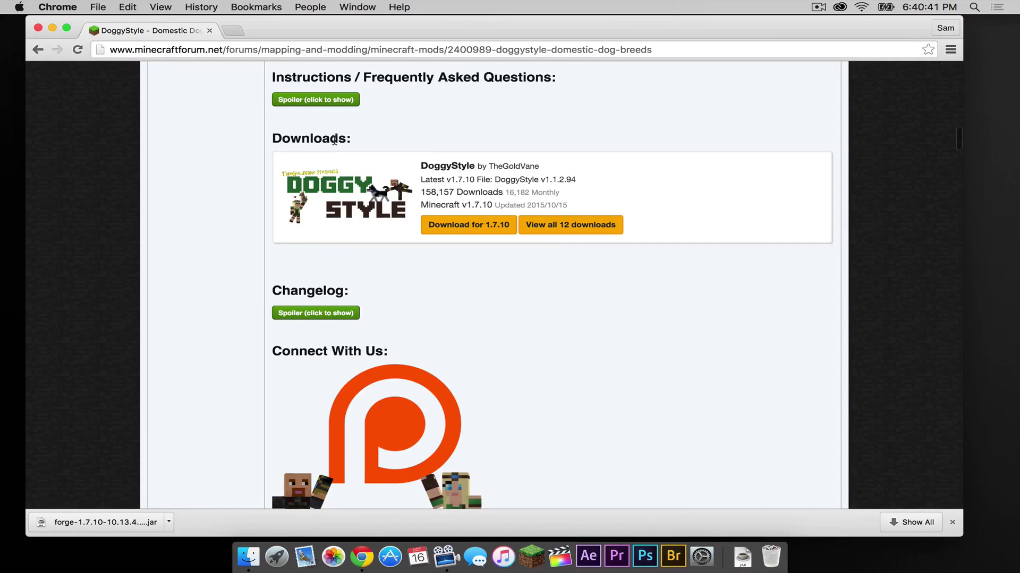
click(455, 224)
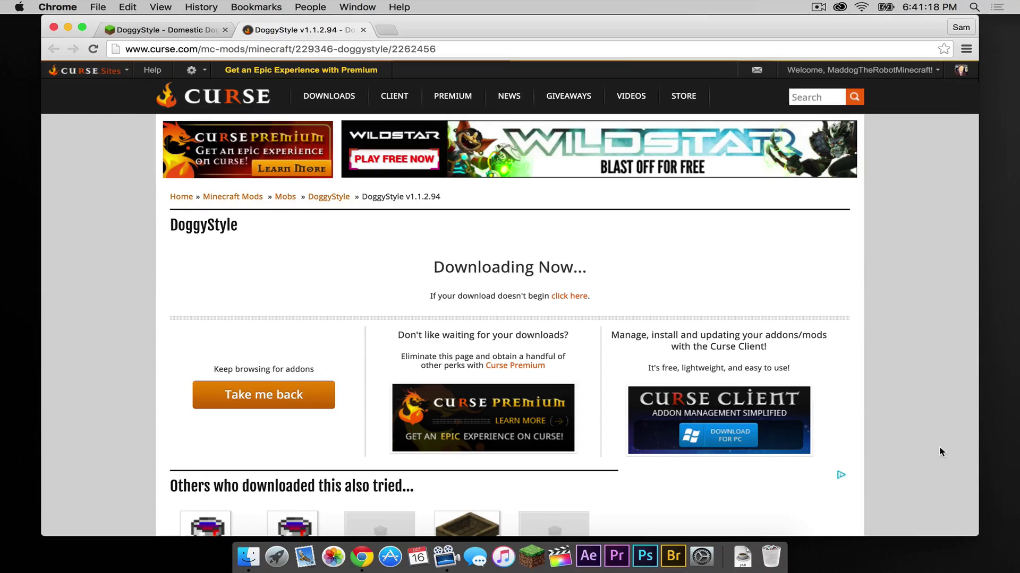
click(53, 28)
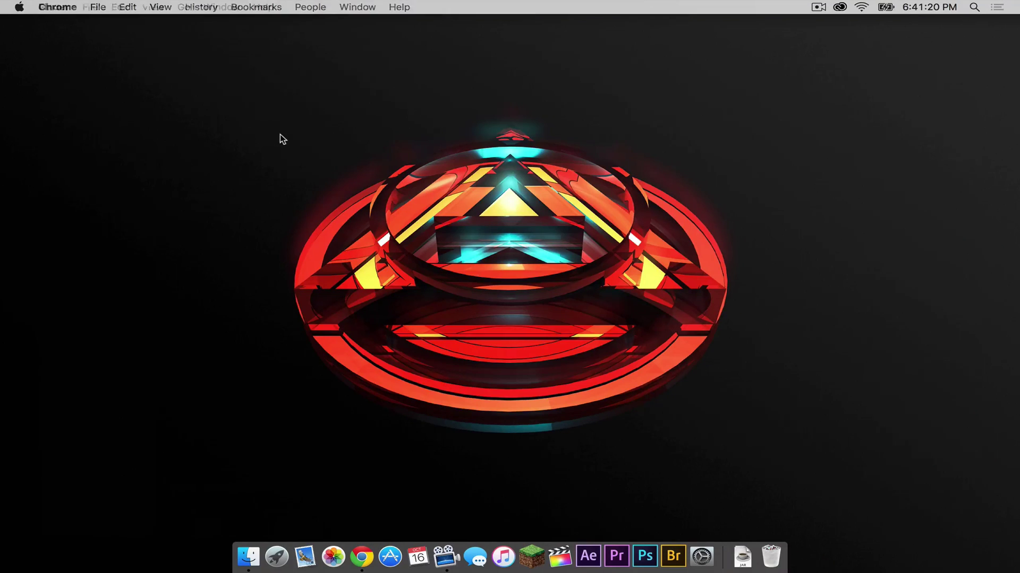
- Create and save a launcher profile named 1.7.10 using release 1.7.10
click(531, 556)
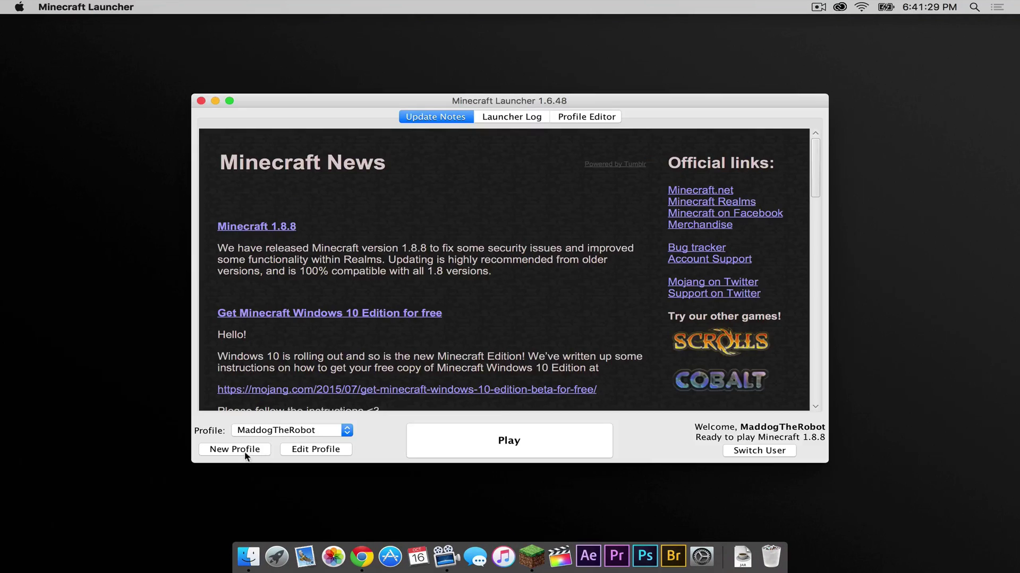
click(244, 451)
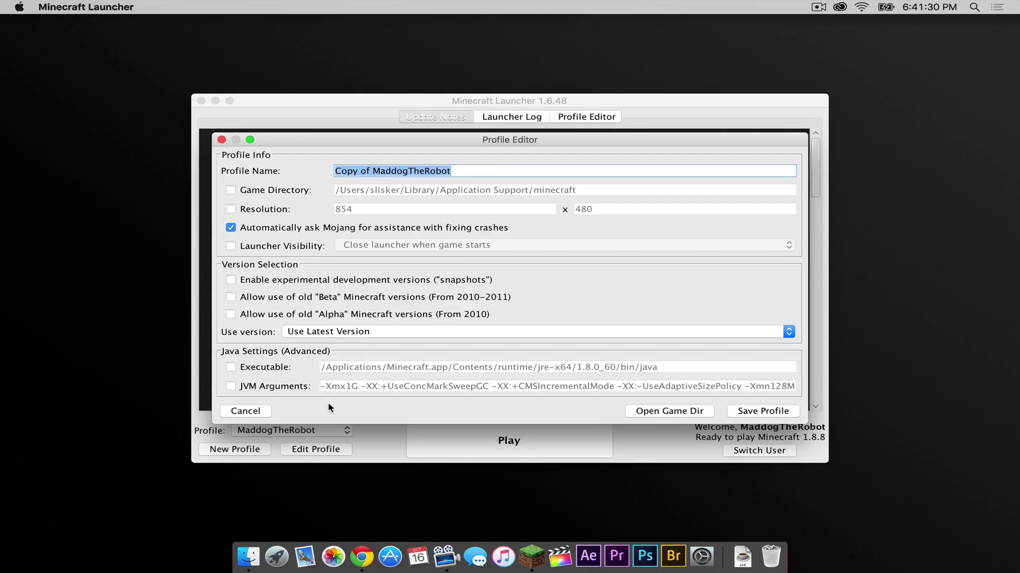
text(1.7.)
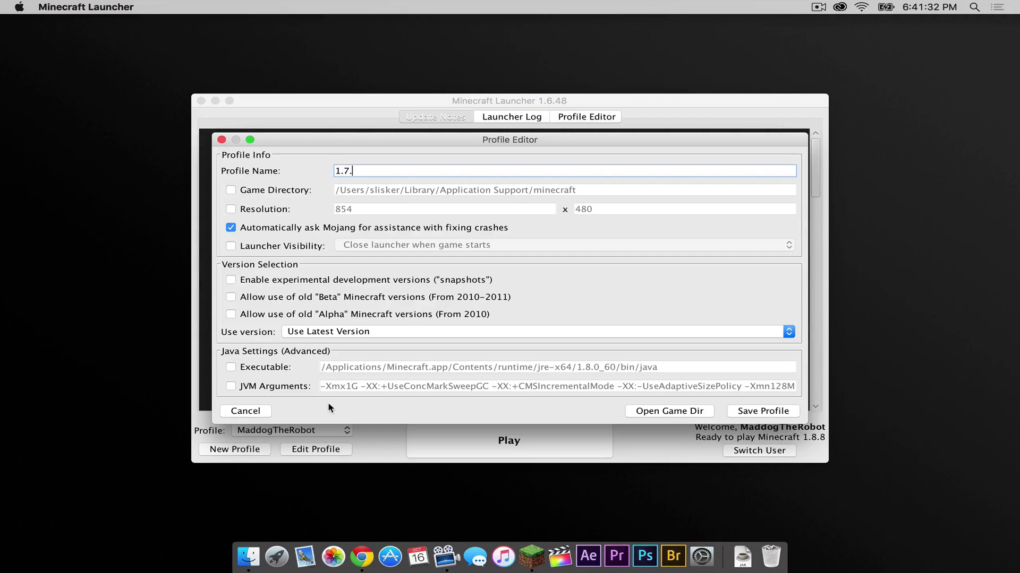
text(10)
click(329, 332)
scroll(324, 414, down, 3)
click(321, 423)
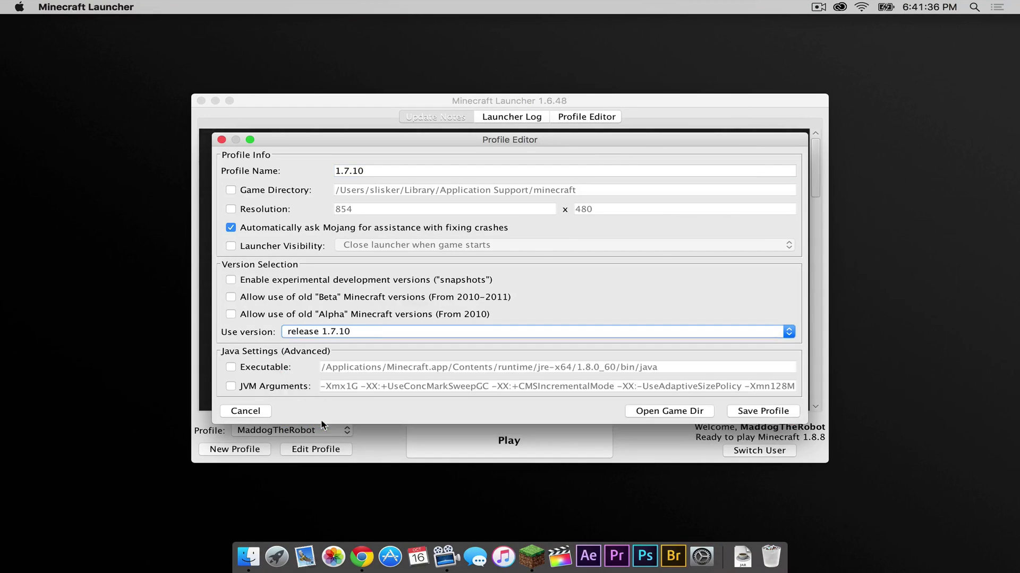
click(762, 412)
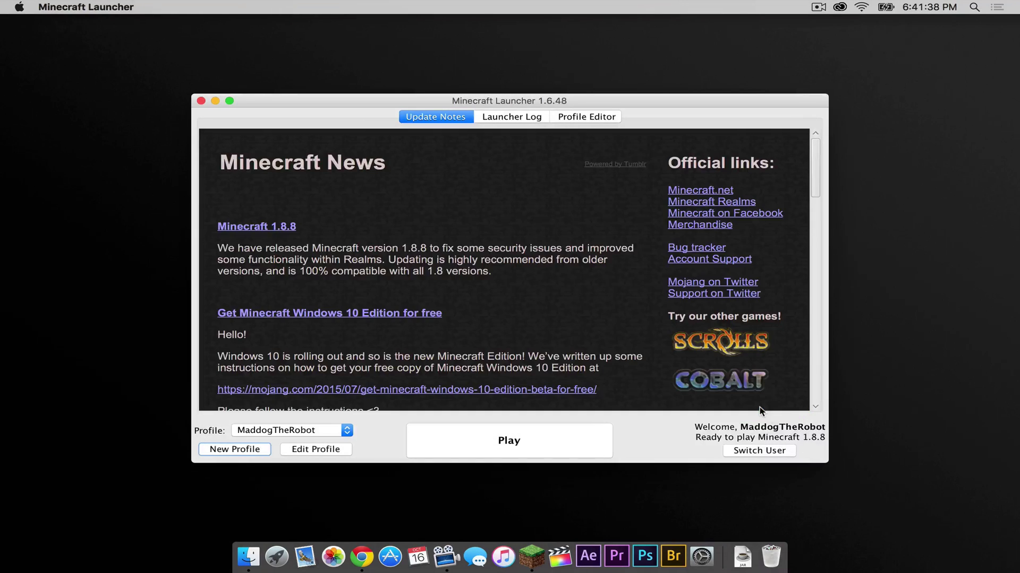
- Select the 1.7.10 profile, run Minecraft once, and quit the game
click(292, 431)
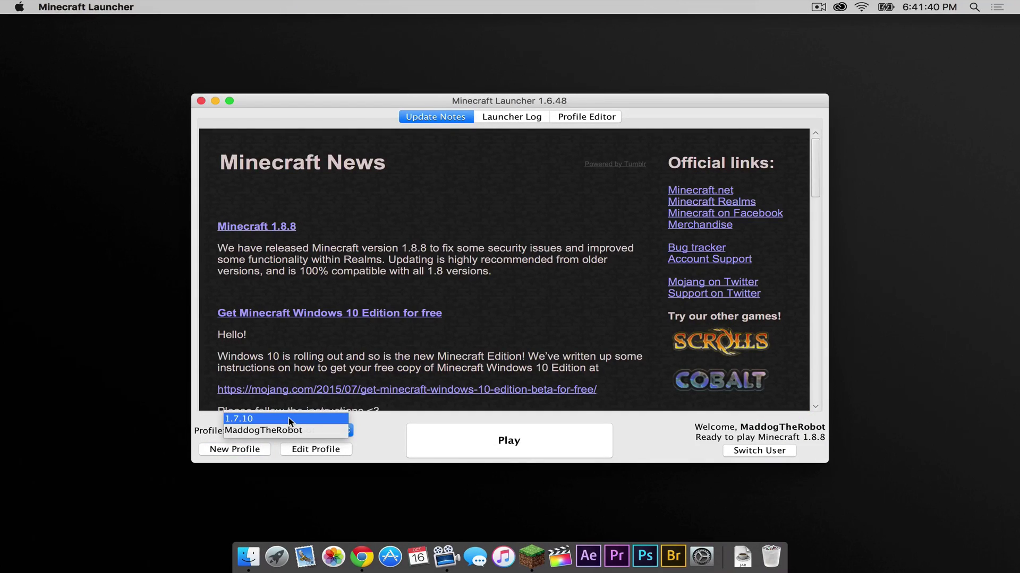
click(289, 421)
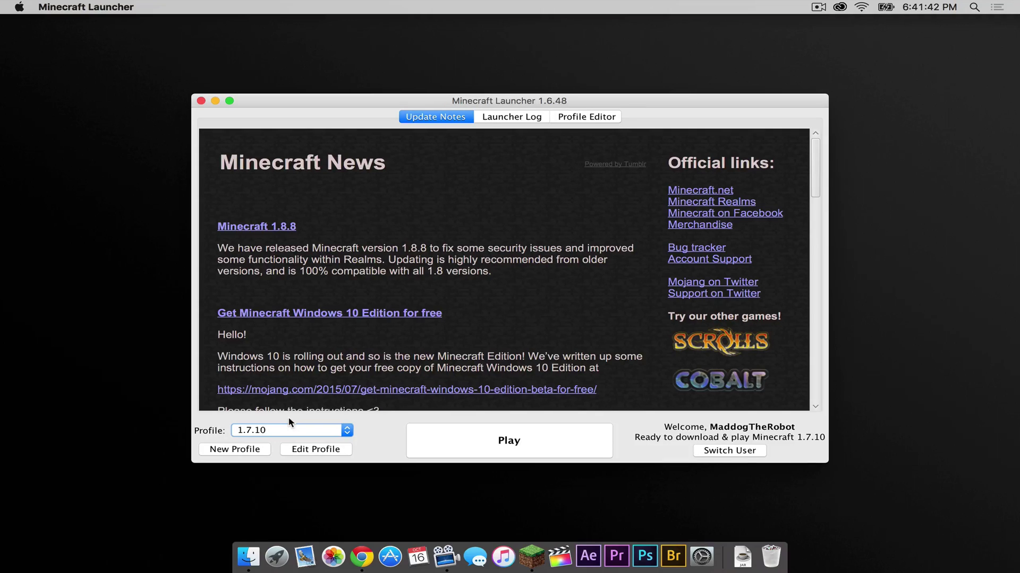
click(533, 447)
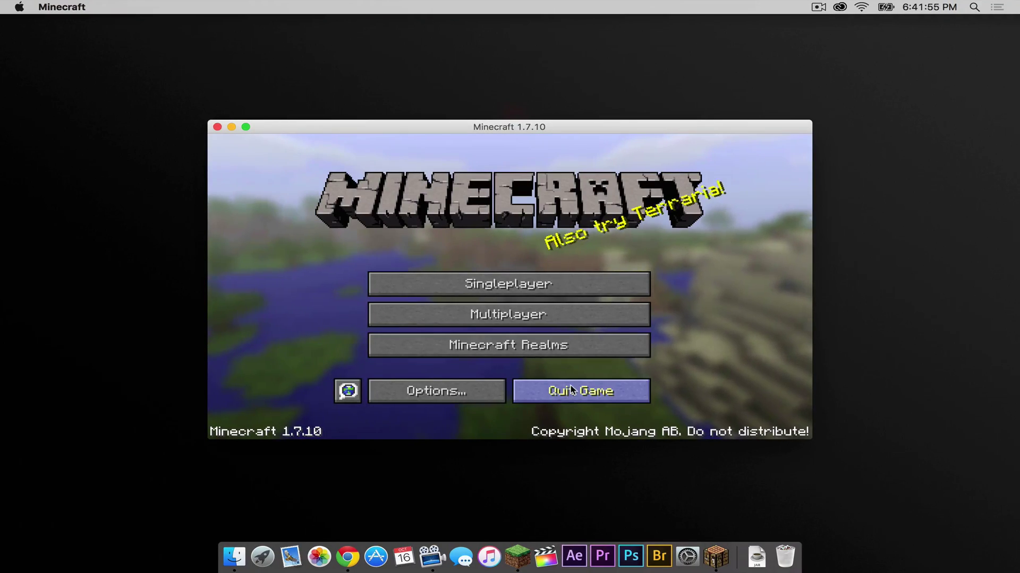
click(570, 384)
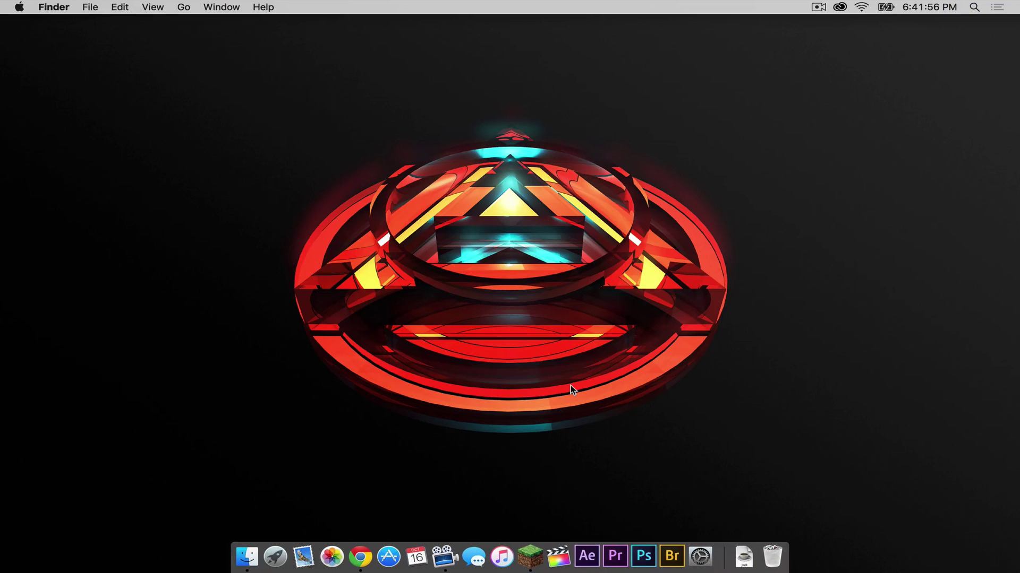
- Move the Forge installer JAR and DoggyStyle-1.1.2.94.jar from Downloads onto the desktop
click(742, 556)
drag(748, 461, 921, 116)
click(751, 560)
mouse_move(744, 505)
mouse_down()
mouse_move(842, 391)
mouse_move(875, 377)
mouse_up()
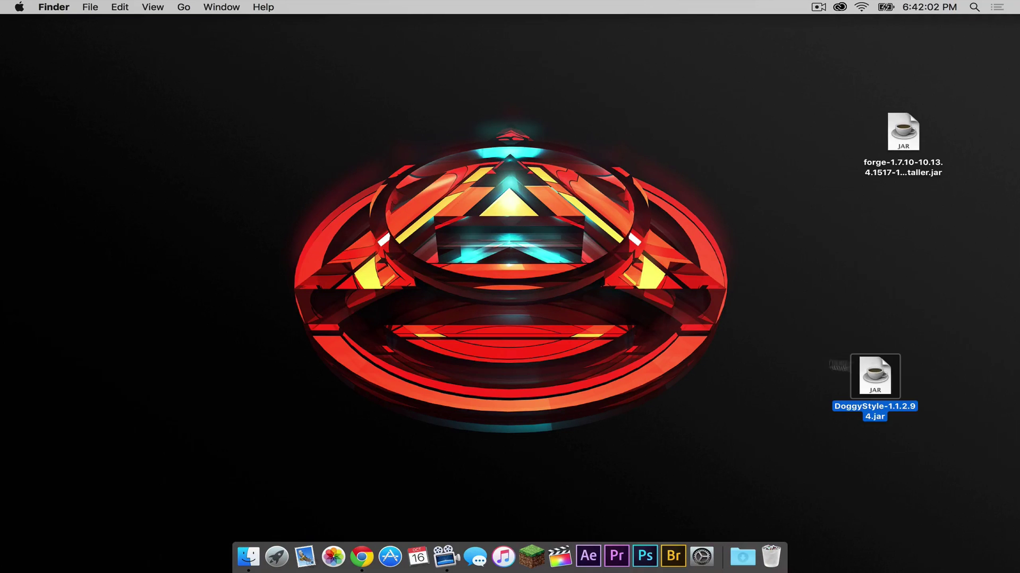
- Run the Forge installer and install the Forge 10.13.4.1517 client for 1.7.10
double_click(891, 128)
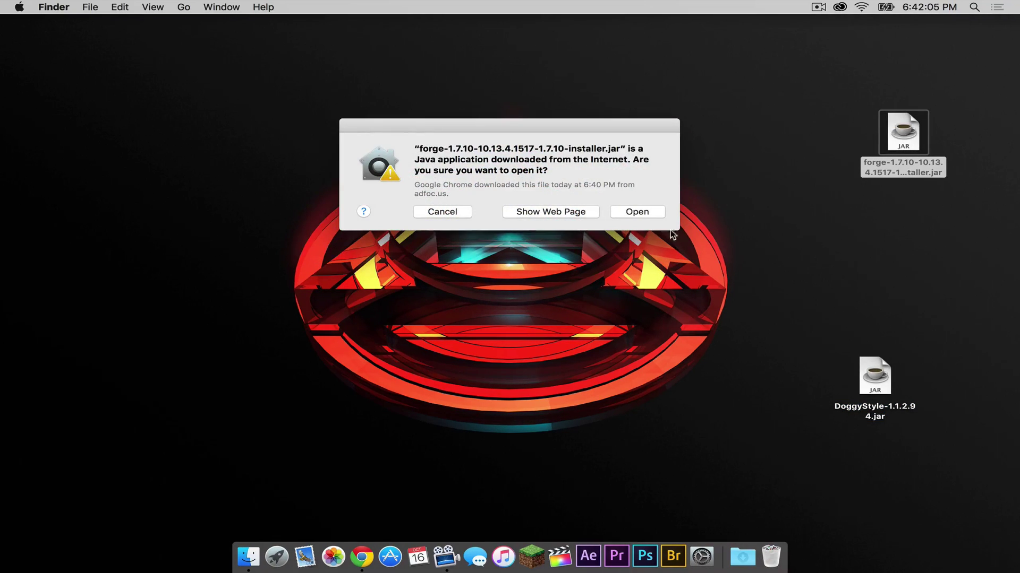
click(648, 214)
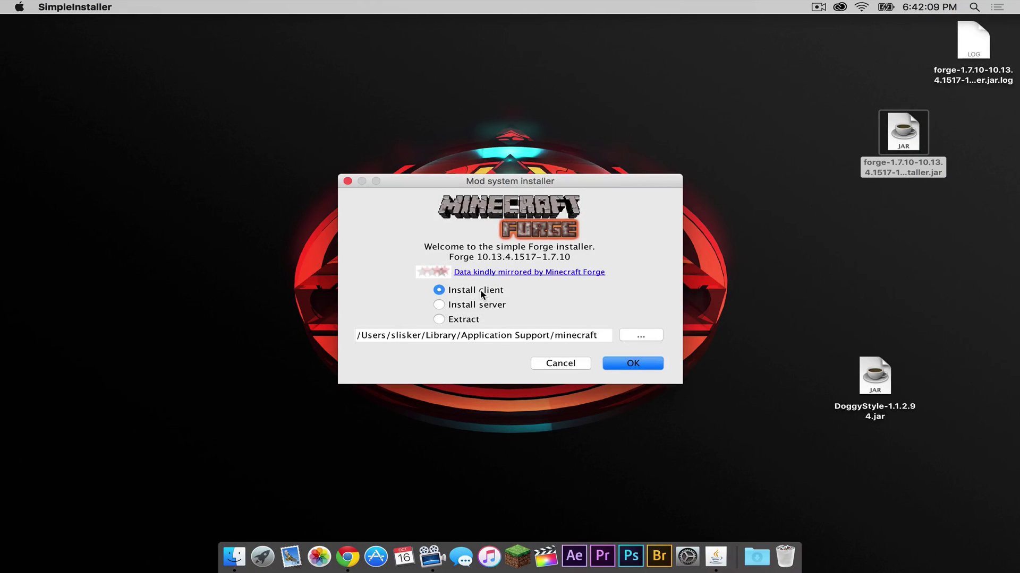
click(629, 364)
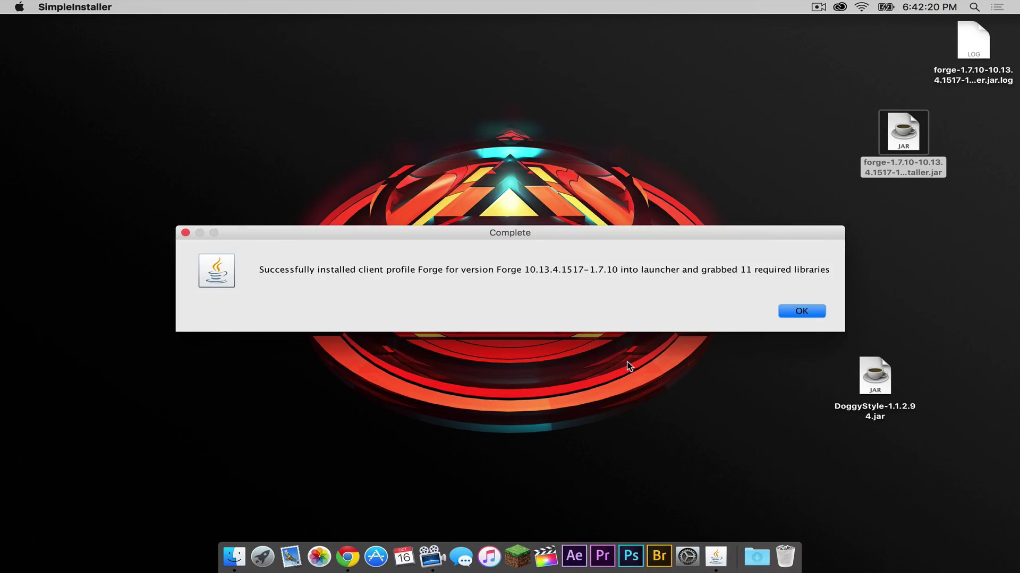
click(793, 312)
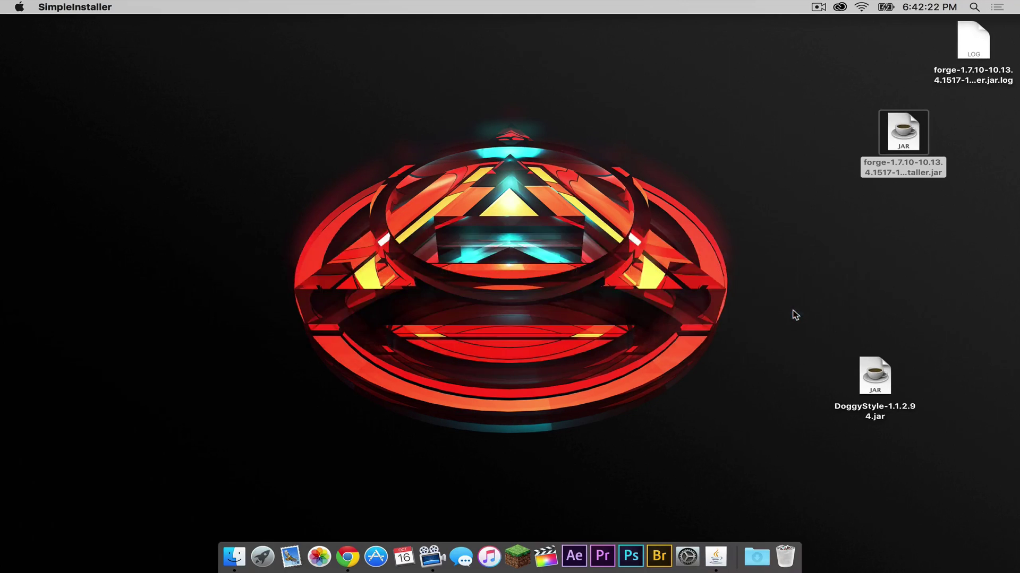
- Trash the Forge installer JAR, then run Minecraft once on the Forge profile and quit
click(668, 364)
mouse_move(898, 126)
mouse_down()
mouse_move(822, 567)
mouse_move(770, 553)
mouse_up()
click(533, 558)
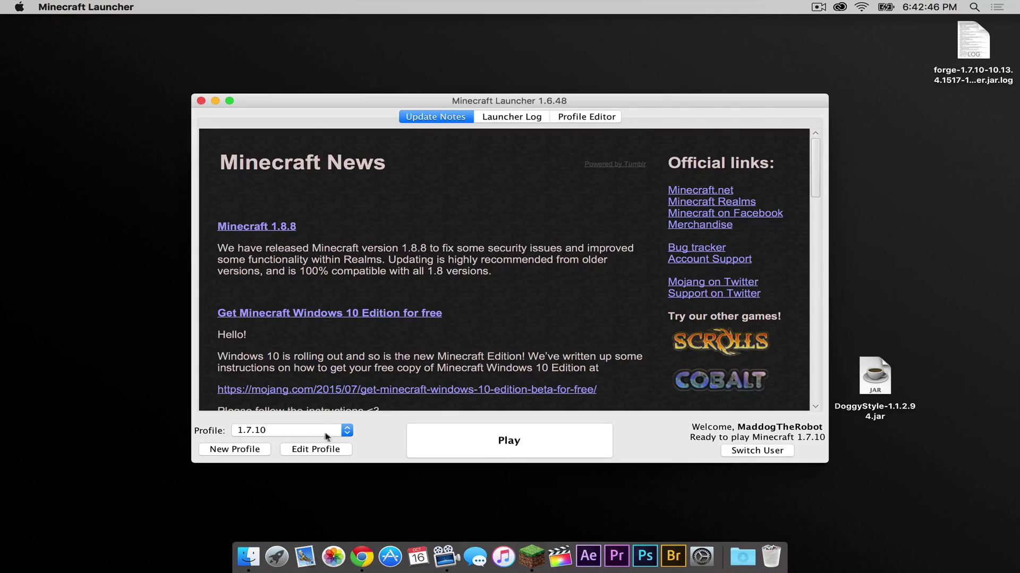
click(301, 432)
click(296, 443)
click(528, 444)
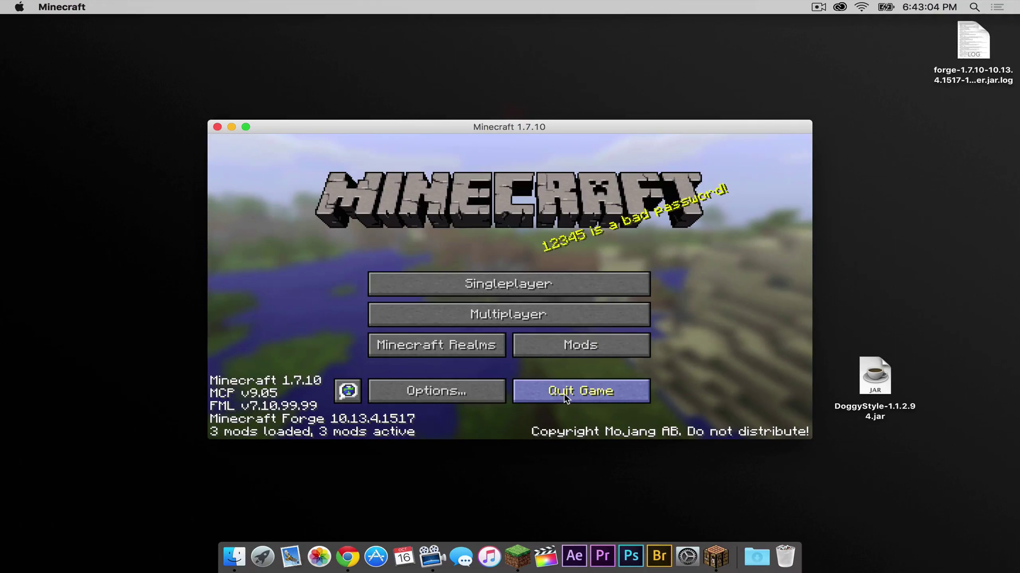
click(559, 397)
- Open the user Library folder in Finder using Go to Folder with ~/Library/
click(247, 558)
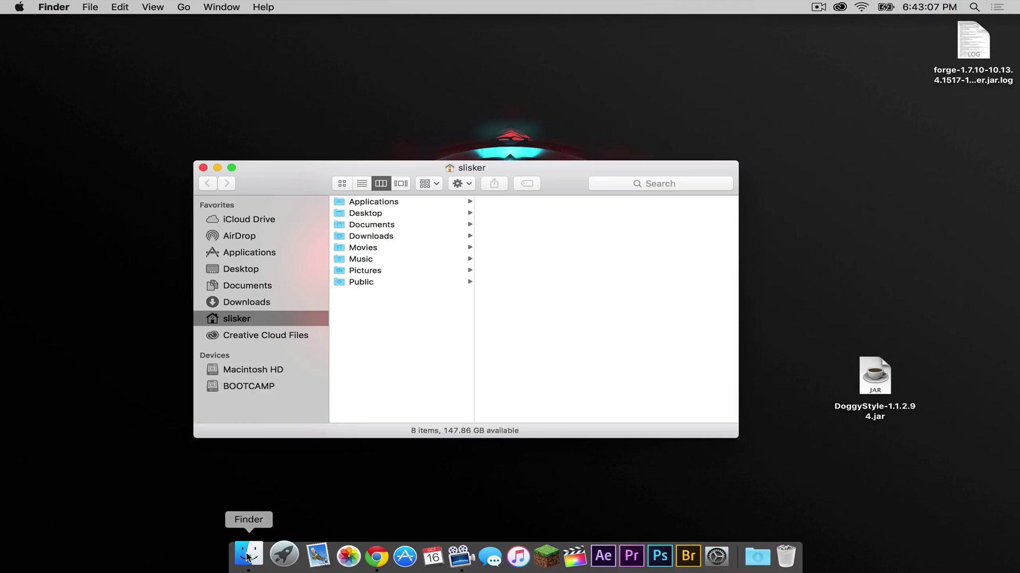
click(184, 7)
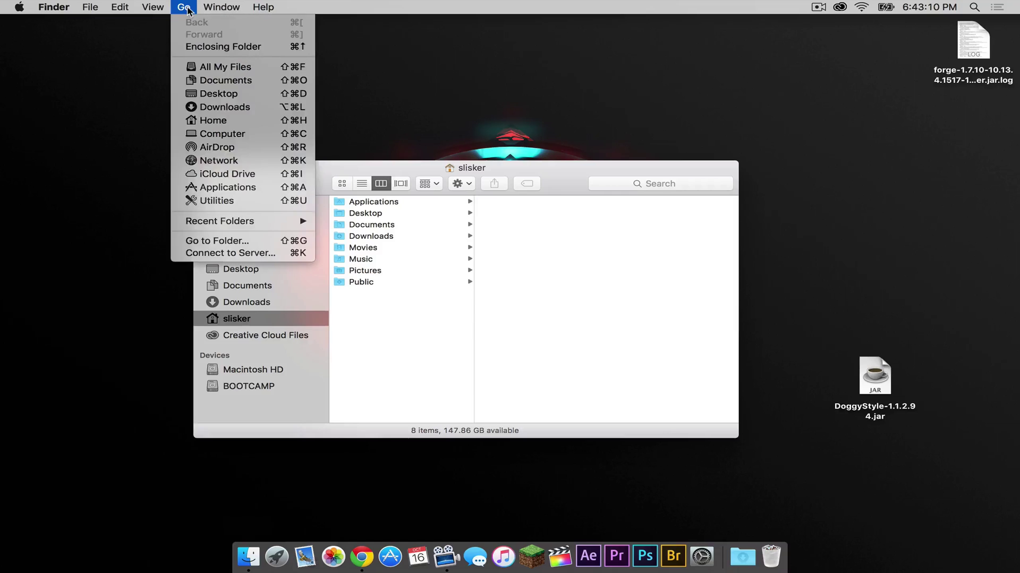
click(210, 242)
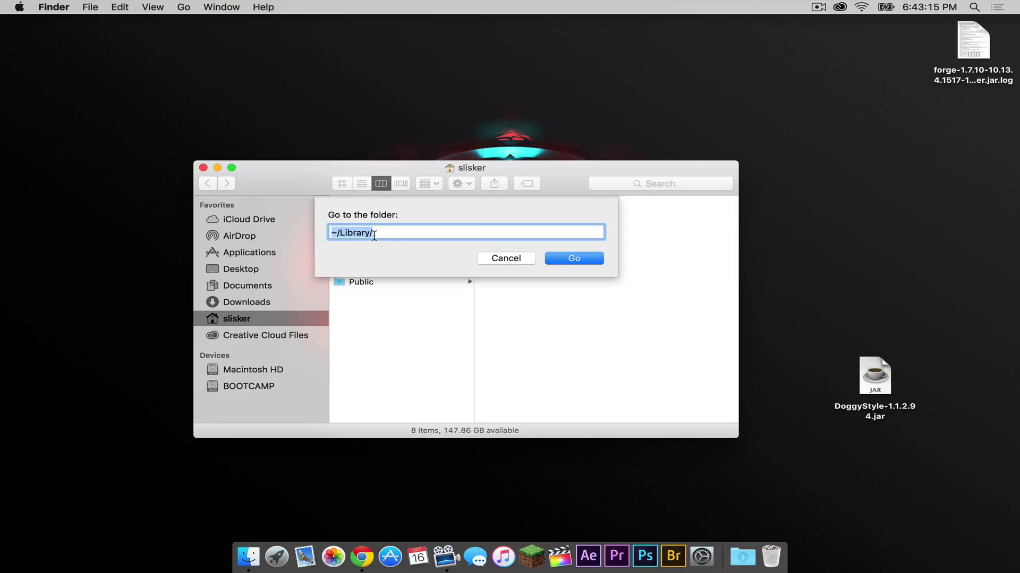
click(594, 261)
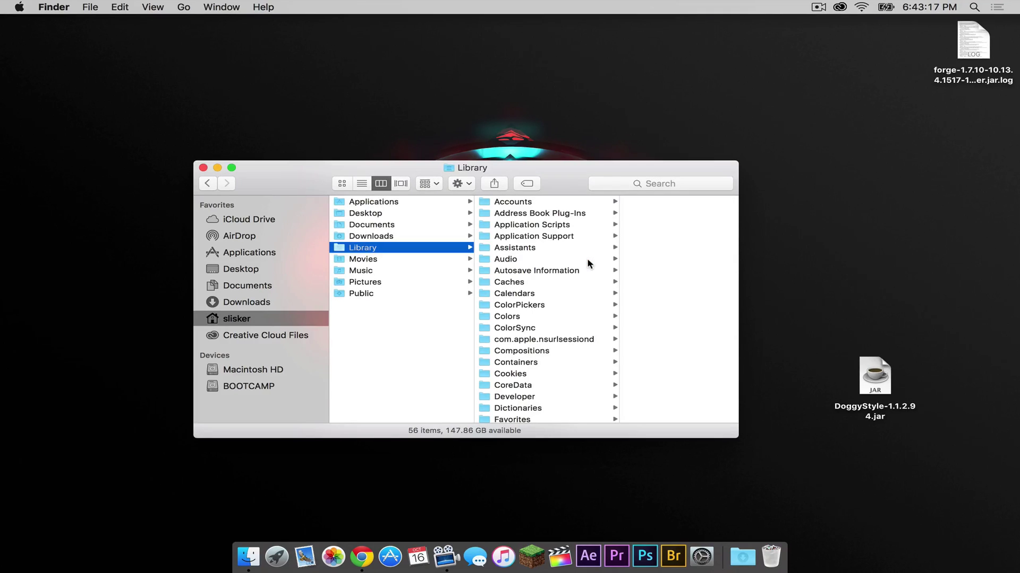
- Move DoggyStyle-1.1.2.94.jar into Application Support/minecraft/mods, then close the Finder window
click(531, 237)
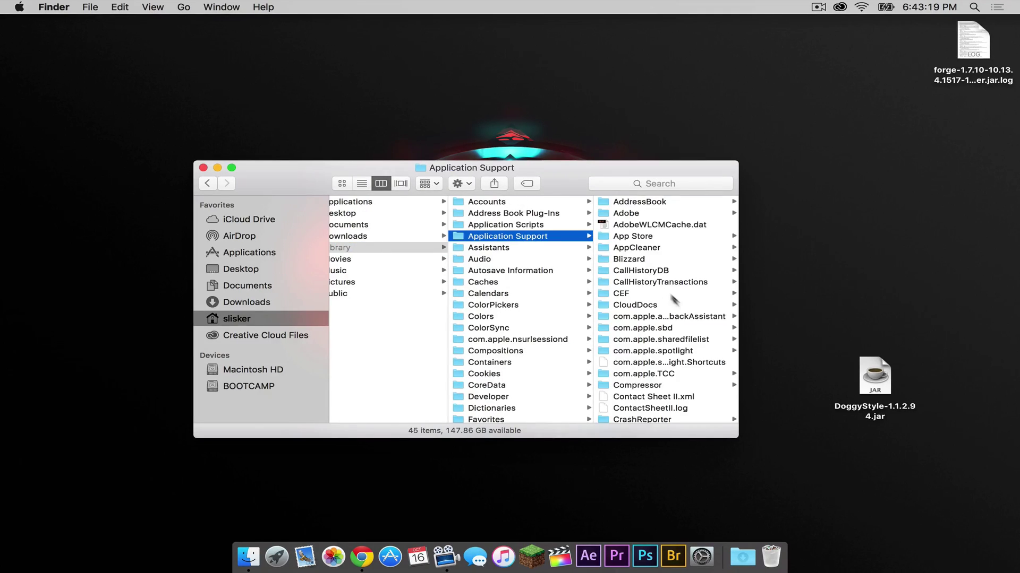
scroll(677, 297, down, 5)
scroll(677, 301, down, 4)
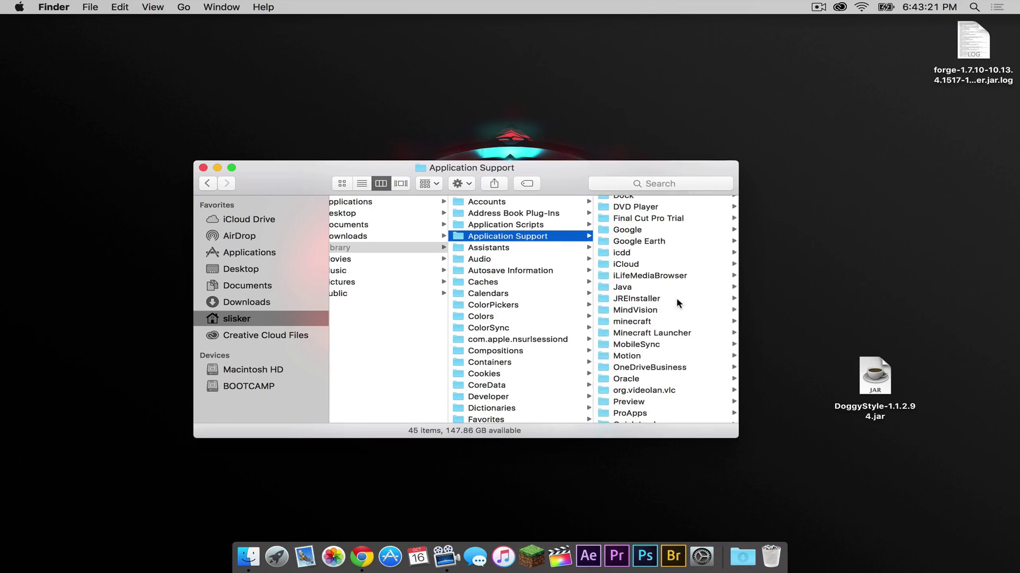
click(632, 323)
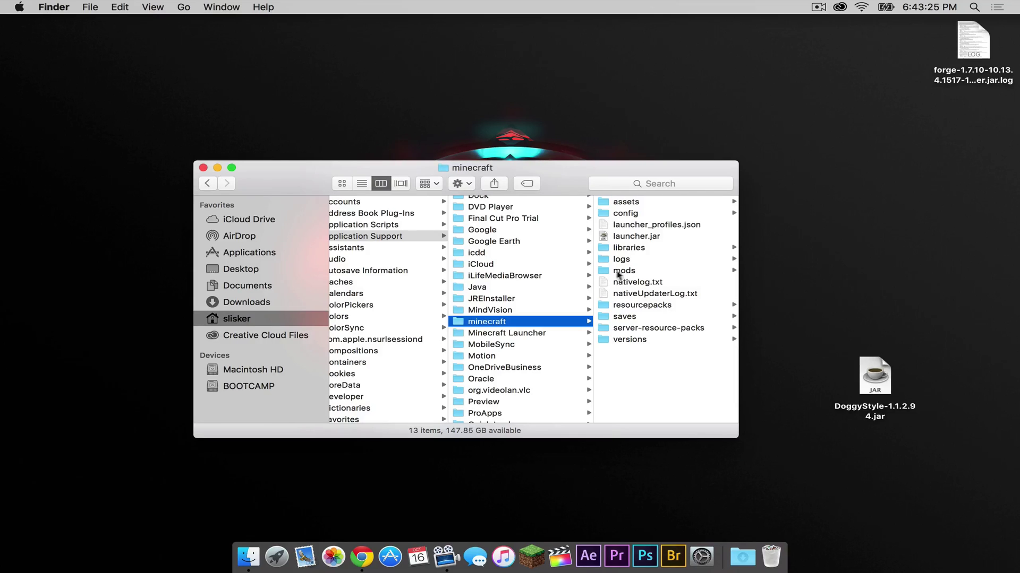
click(632, 271)
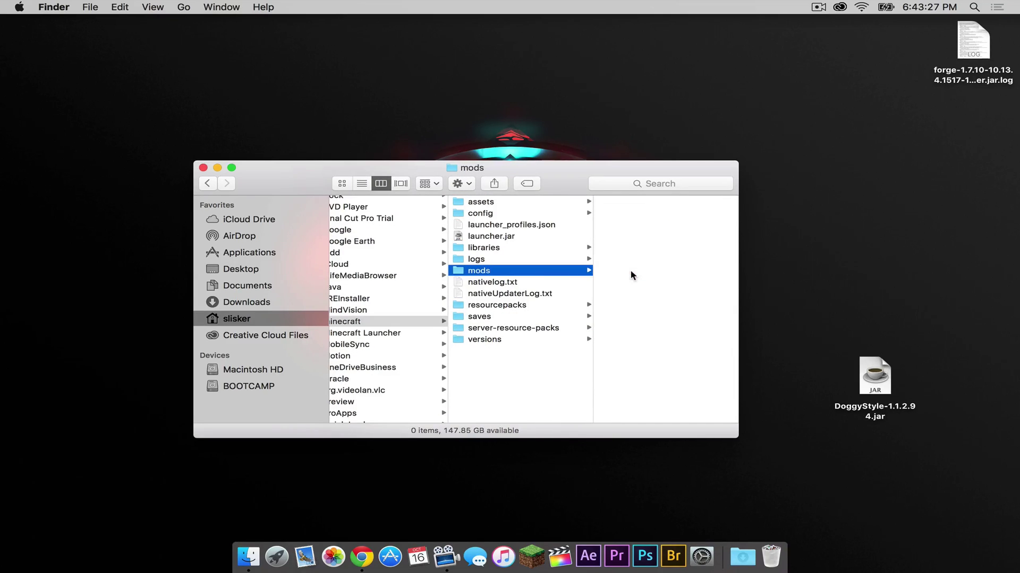
mouse_move(879, 384)
mouse_down()
mouse_move(791, 324)
mouse_move(646, 259)
mouse_up()
click(203, 168)
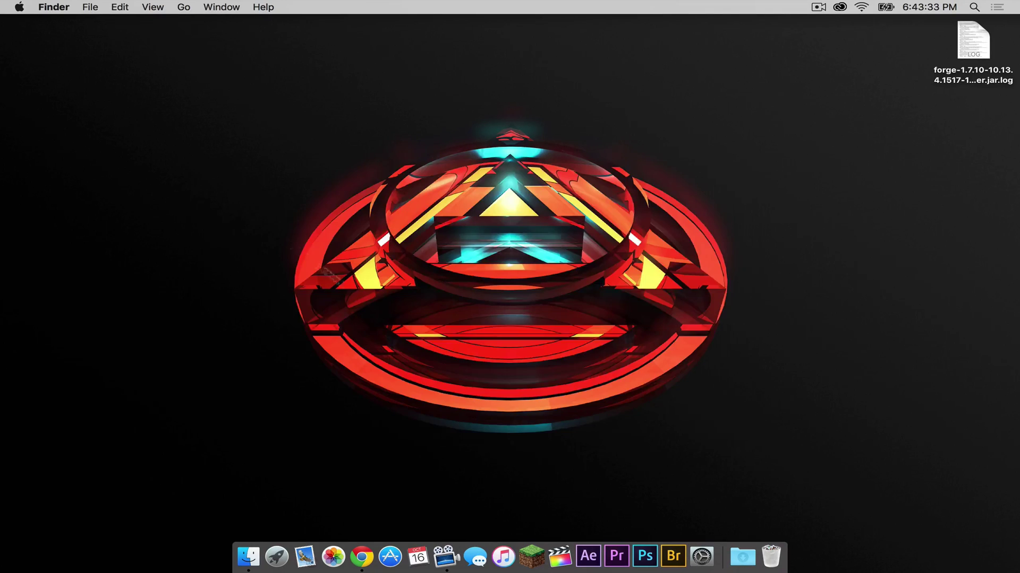
- Start Minecraft with Forge, confirm Doggy Style 1.1.2.94 in the mod list, and begin a singleplayer world
click(531, 556)
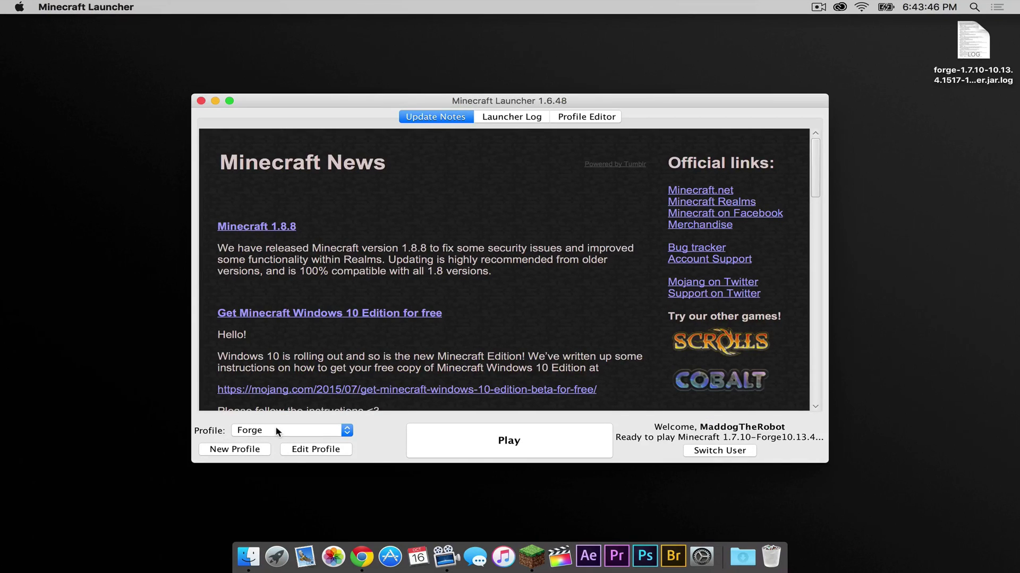
click(510, 439)
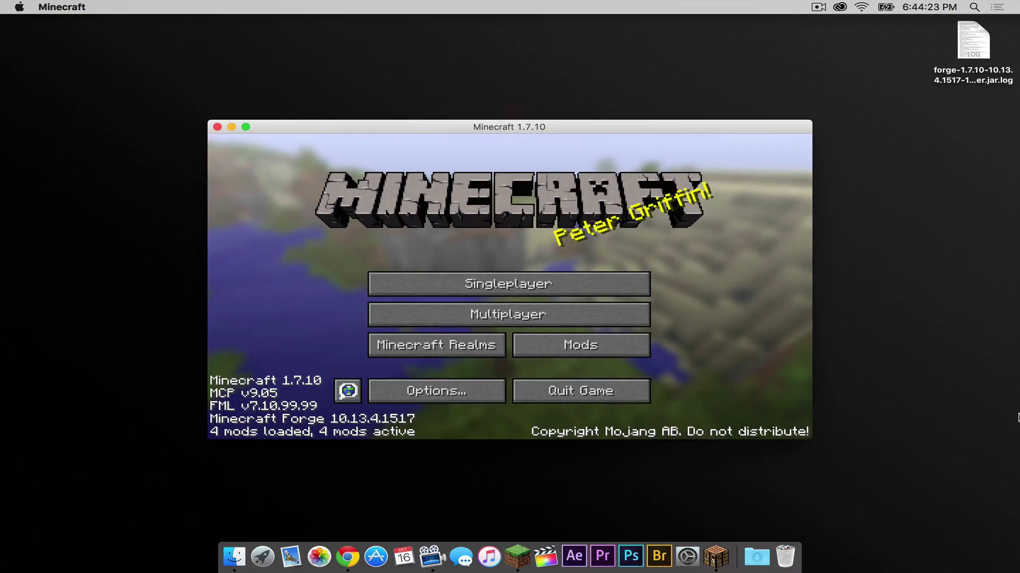
click(580, 351)
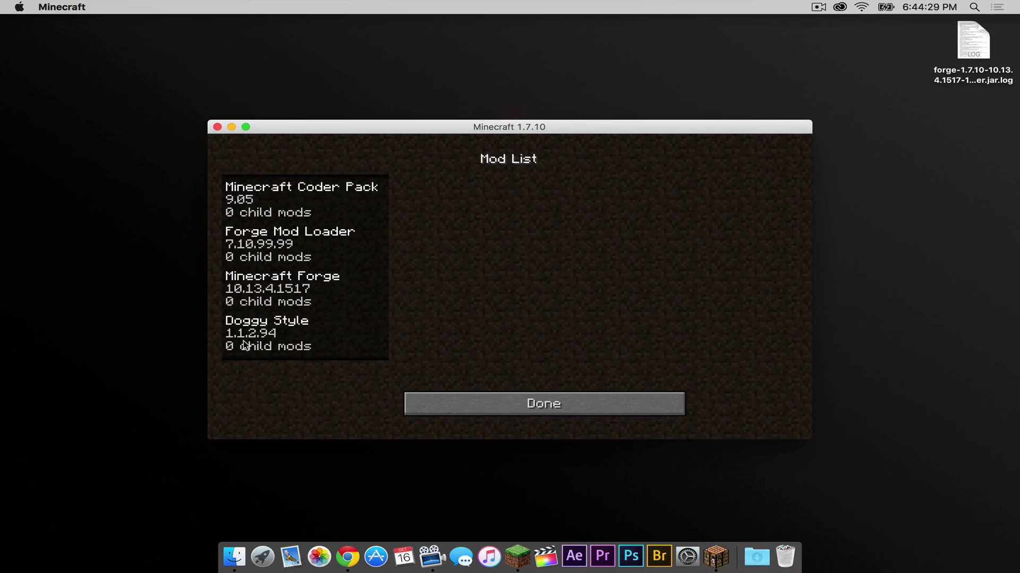
click(521, 408)
click(498, 288)
- Create the new world in Creative game mode
click(641, 385)
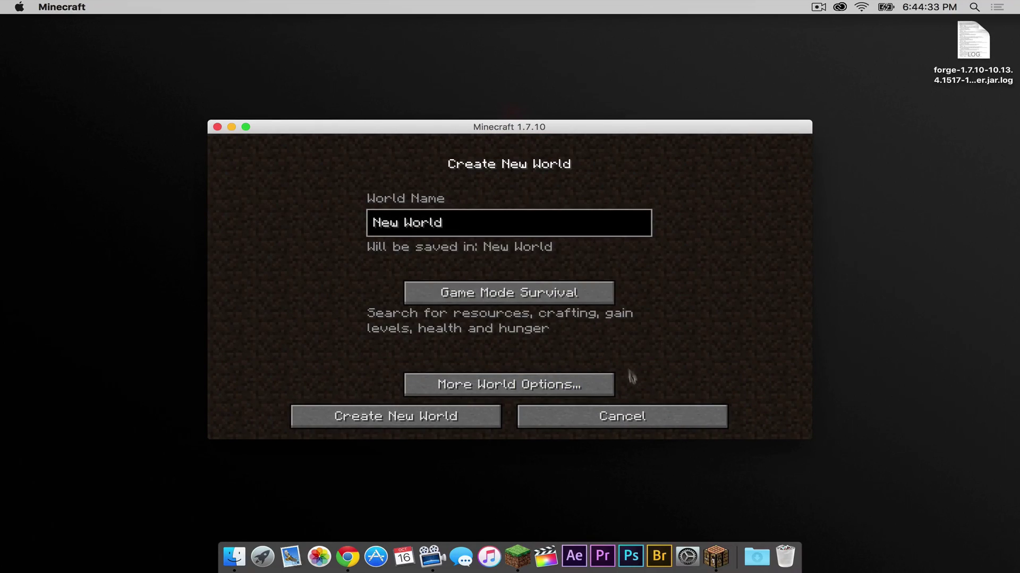
click(483, 294)
click(484, 294)
click(407, 420)
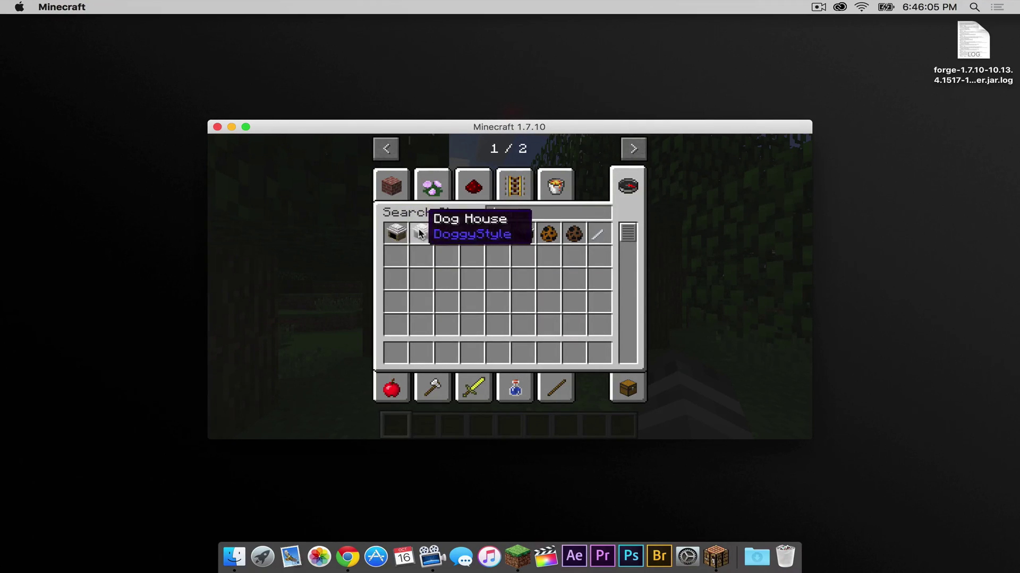
- Search 'dog' in the creative inventory and put the Bernese Mountain Dog and French Bulldog eggs in the hotbar
text(dog)
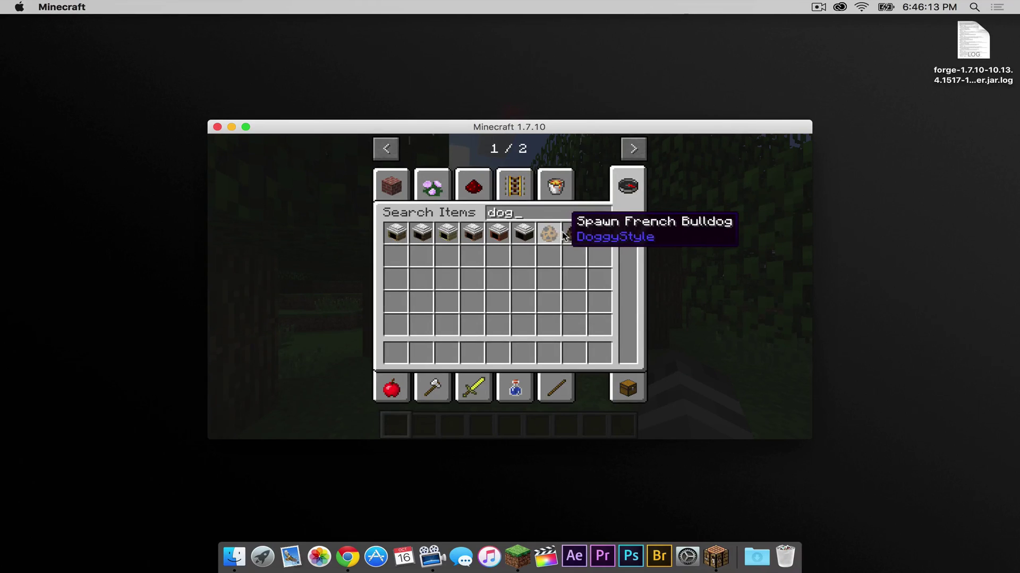
click(569, 232)
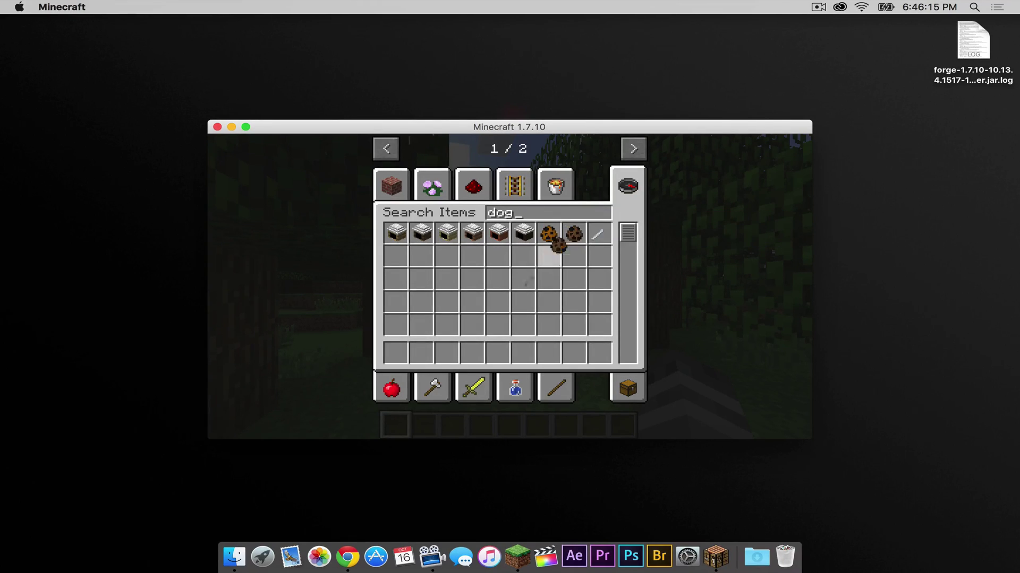
click(471, 354)
click(548, 233)
click(497, 353)
key(BackSpace)
key(BackSpace)
key(BackSpace)
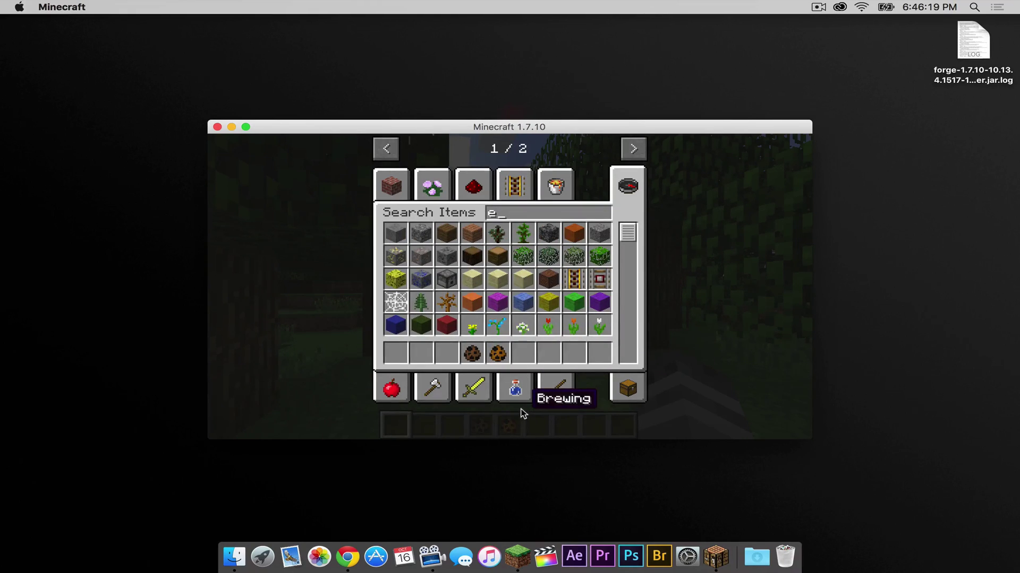
key(Escape)
- Spawn a Bernese Mountain Dog and a French Bulldog on the ground from the eggs
scroll(509, 288, down, 3)
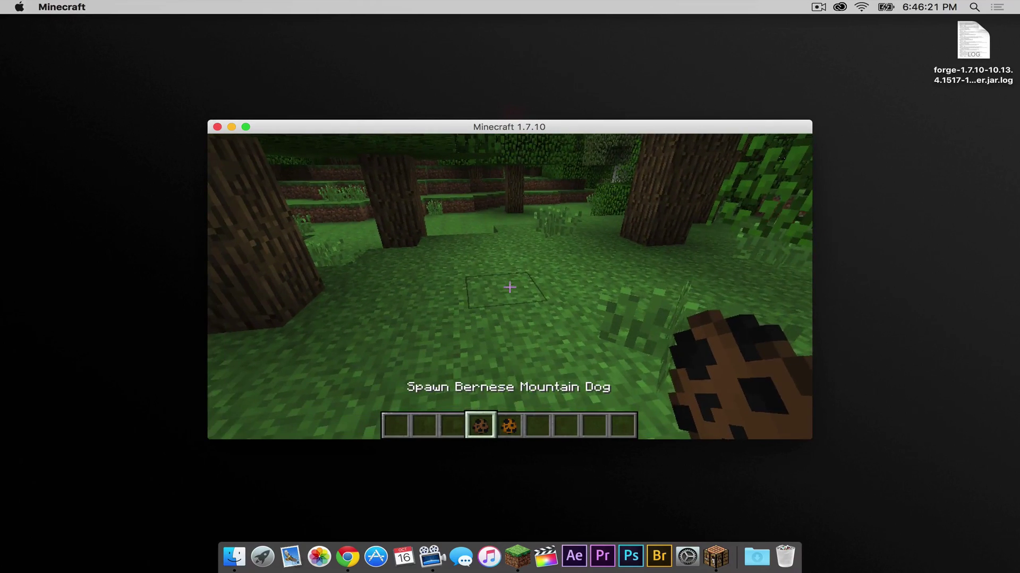
right_click(510, 288)
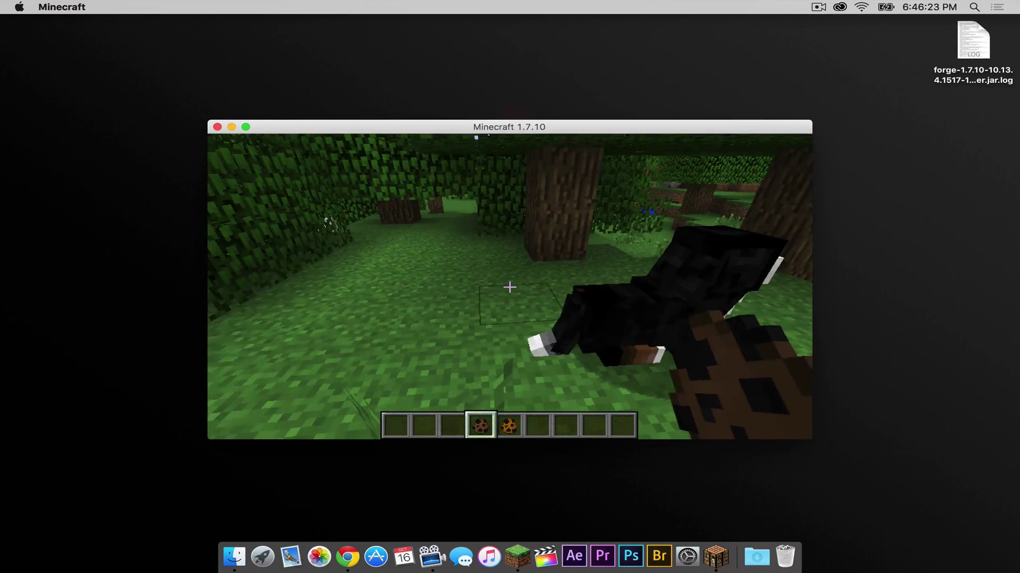
scroll(510, 288, down, 1)
right_click(509, 287)
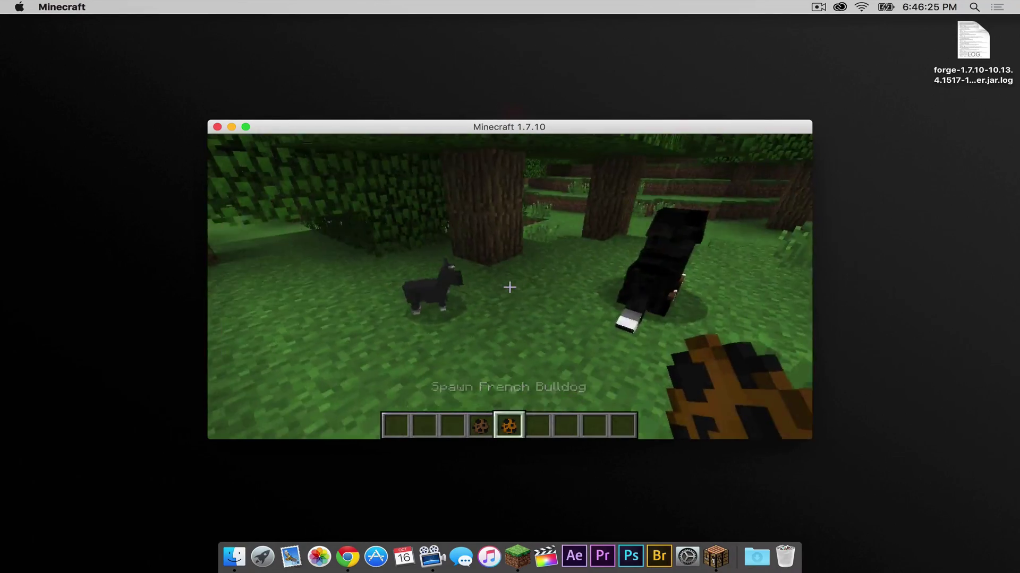
scroll(510, 288, down, 1)
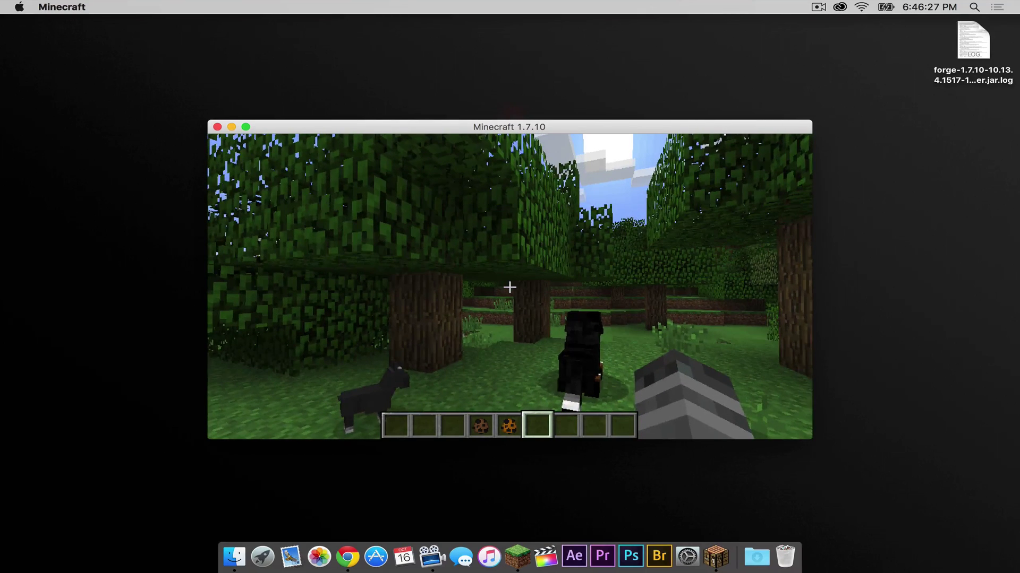